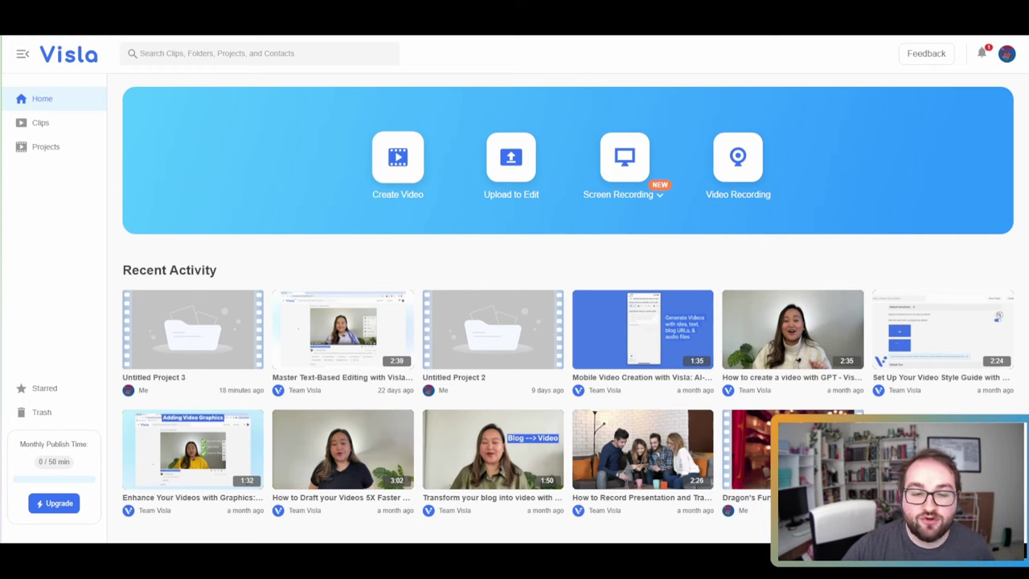
# Start a new video and choose the Text option to begin from a written script.
pyautogui.click(397, 158)
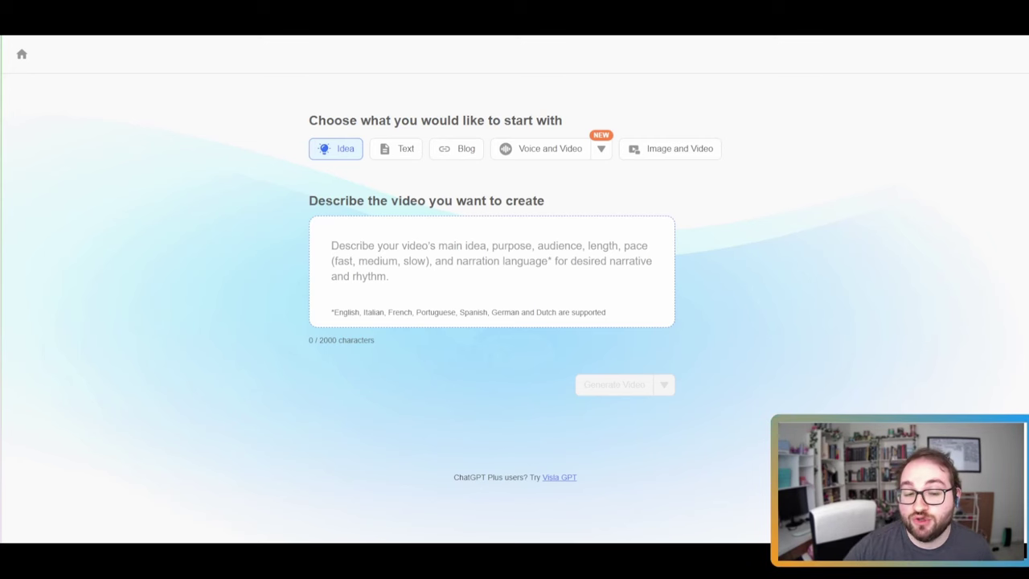
pyautogui.click(396, 148)
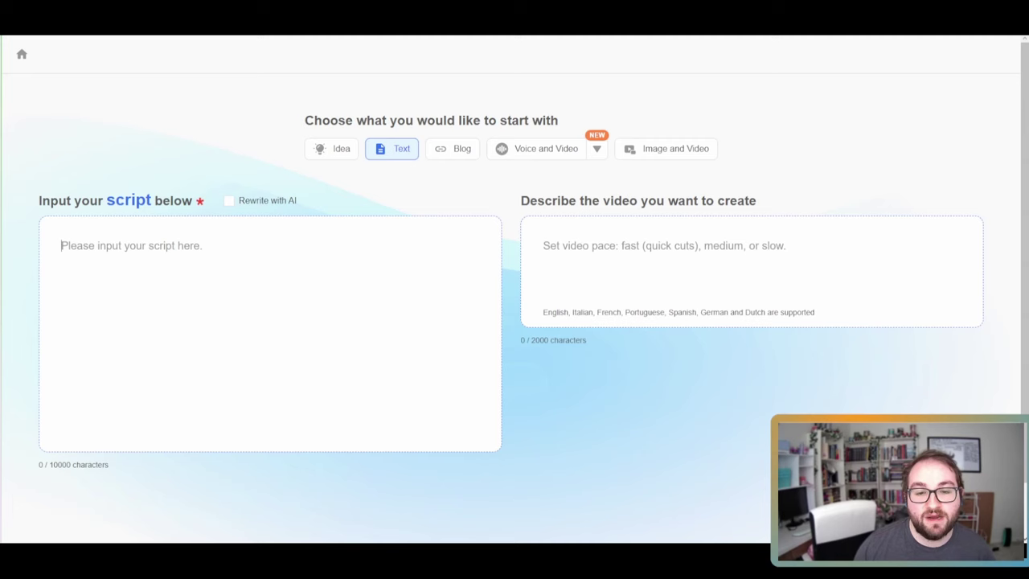
# Pick the Blog starting option on the Create Video page.
pyautogui.click(452, 148)
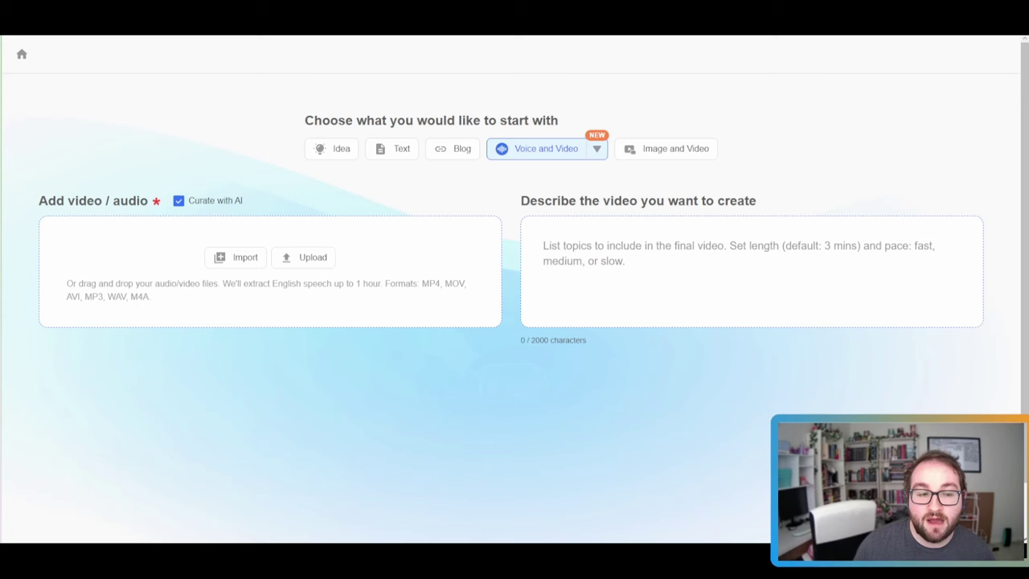
# Choose Image and Video as the starting option for the new video.
pyautogui.click(666, 148)
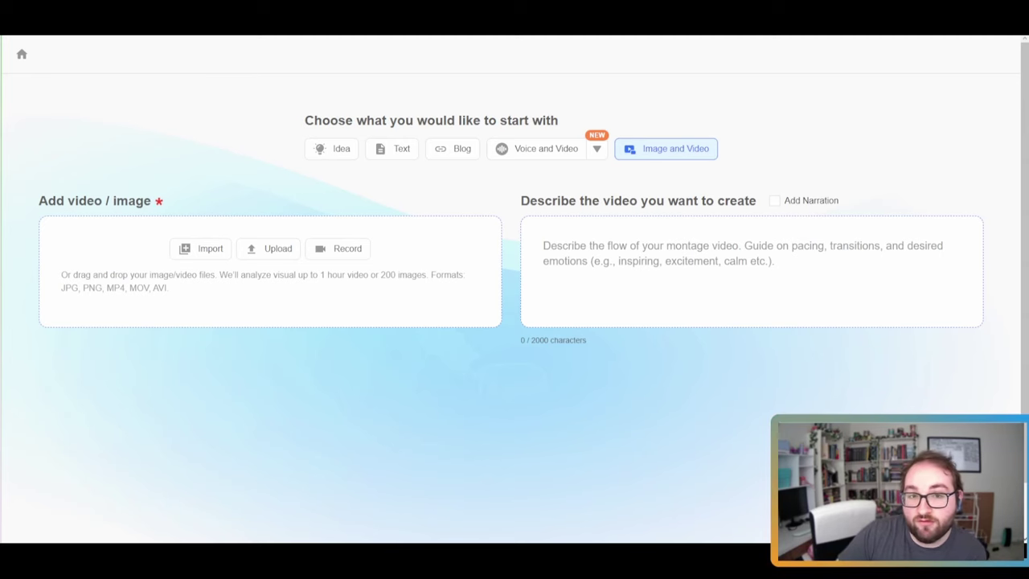
# Turn on Add Narration for the image-based video.
pyautogui.click(774, 201)
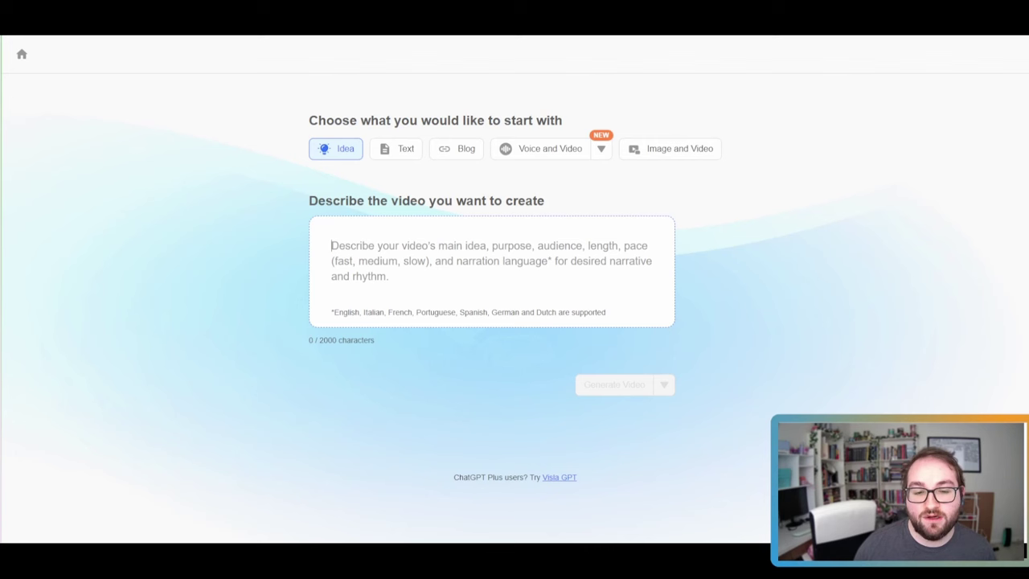
# Describe a slow wide shot of a border collie chasing a ball, then show footage and music sources.
pyautogui.write('A slow paced wide shot of a border collie frolicking through a field, chasing after a')
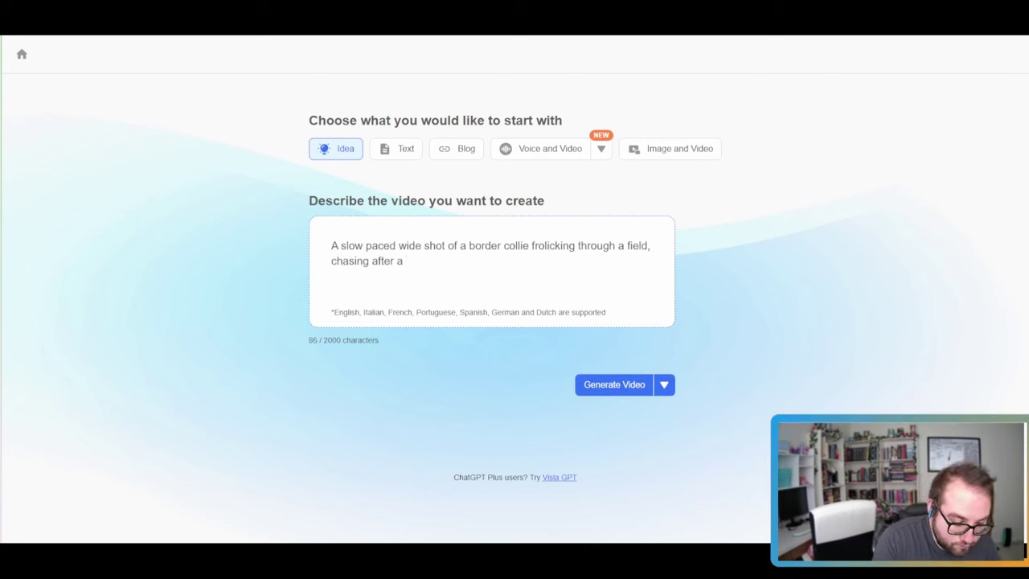
pyautogui.write(' ball. Make this video in english with a cinematic movie lens.')
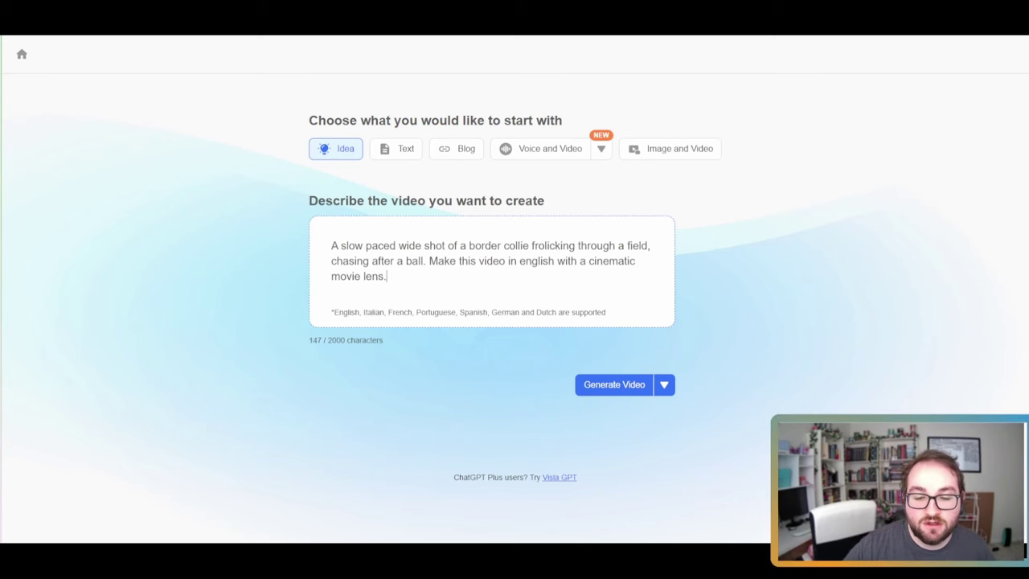
pyautogui.click(664, 385)
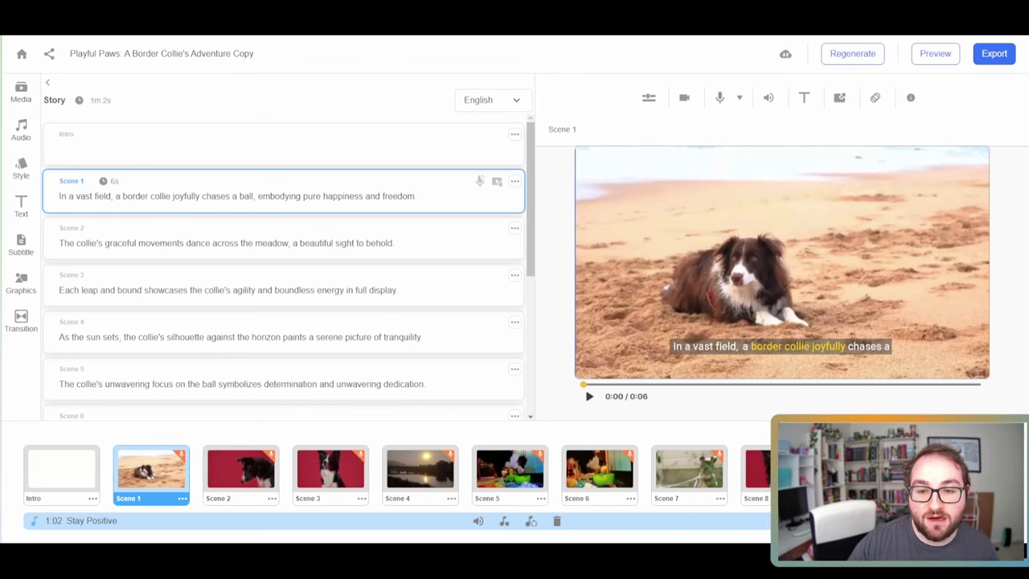
# Open and dismiss Scene 1's footage trimmer and voice recorder without changes.
pyautogui.click(649, 98)
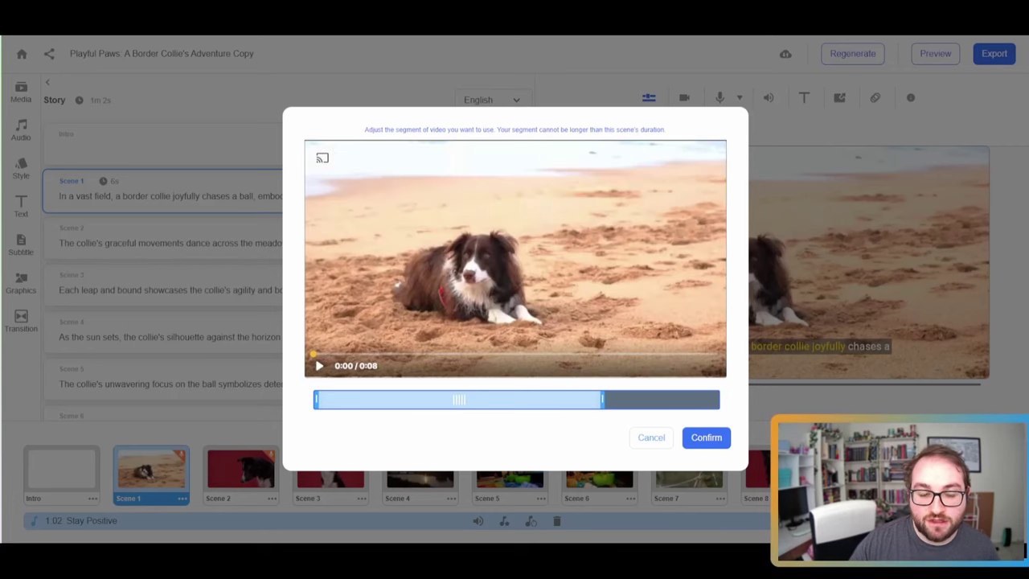
pyautogui.press('Escape')
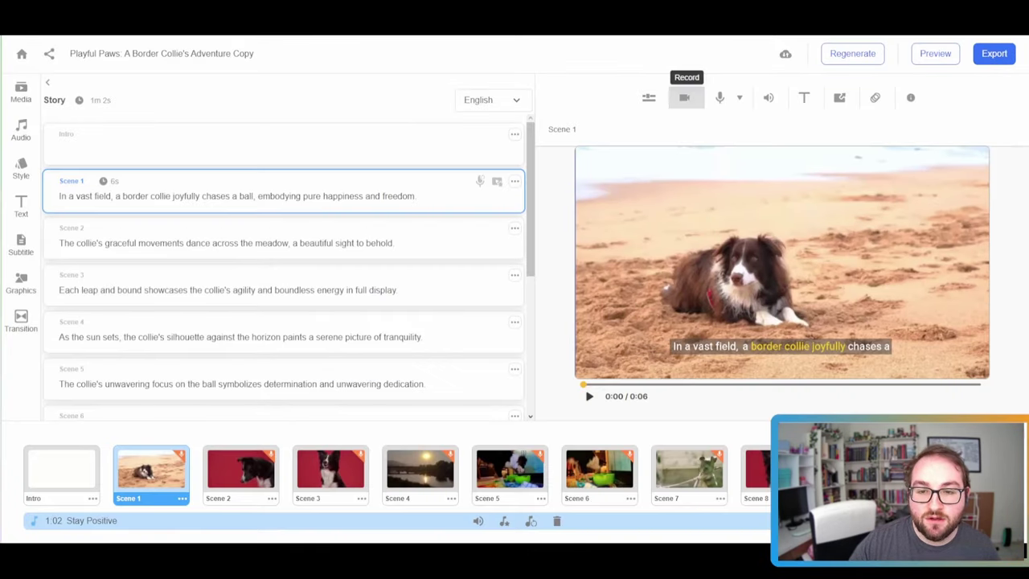
pyautogui.click(685, 97)
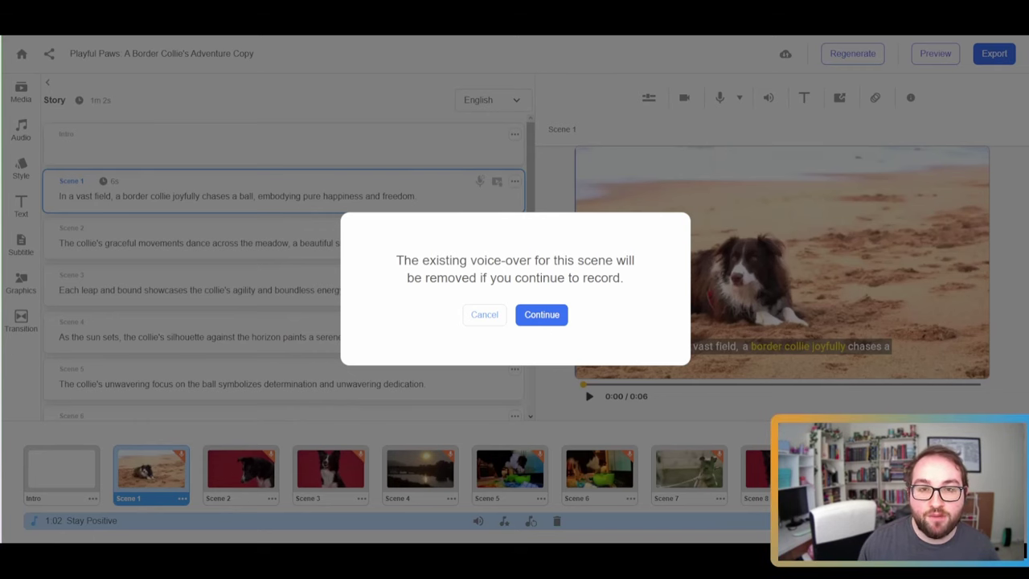
pyautogui.press('Escape')
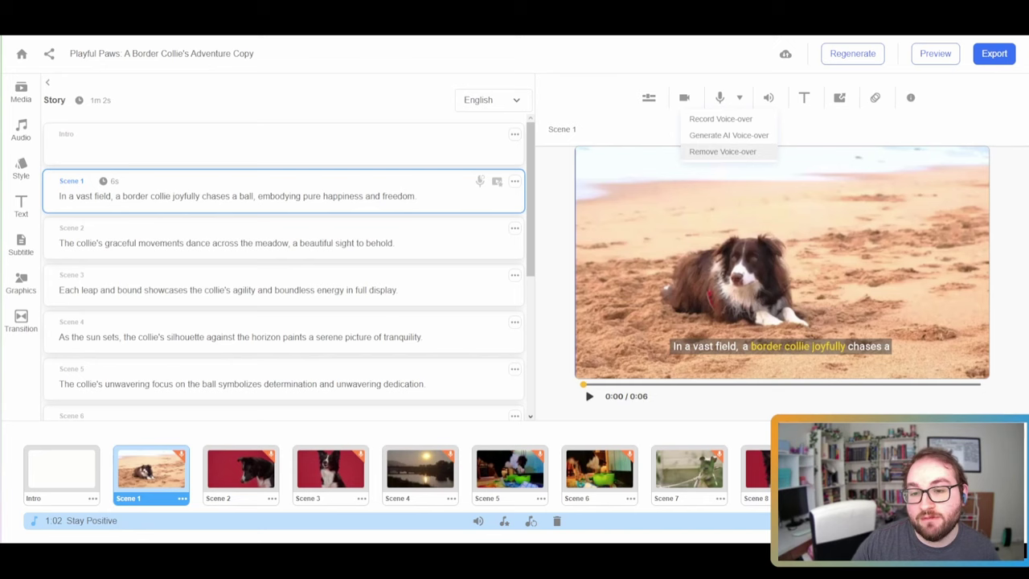
# Check Scene 1's audio and scaling controls, apply a Zoom Out animation, and dismiss the save-copy prompt.
pyautogui.click(768, 97)
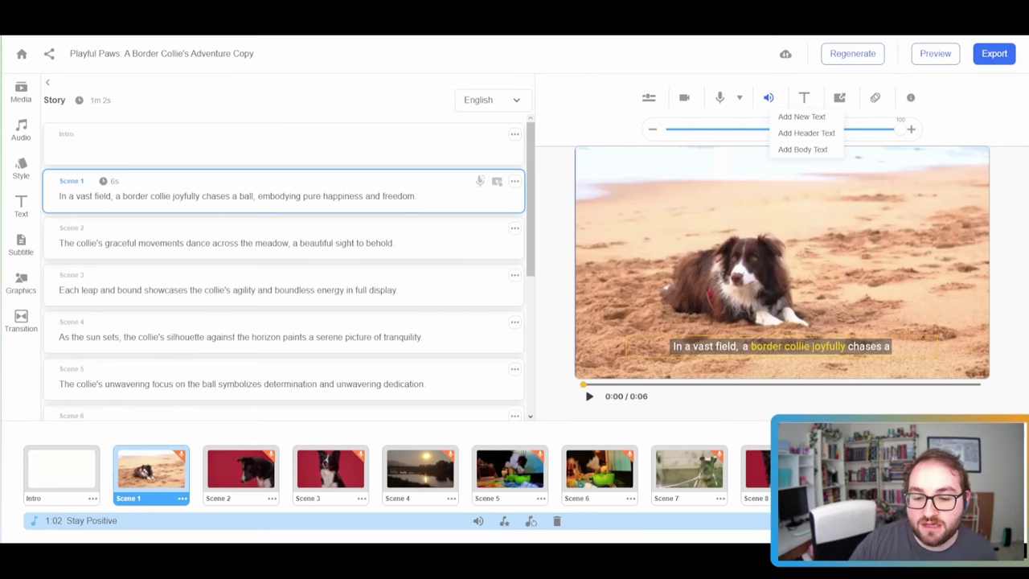
pyautogui.click(840, 97)
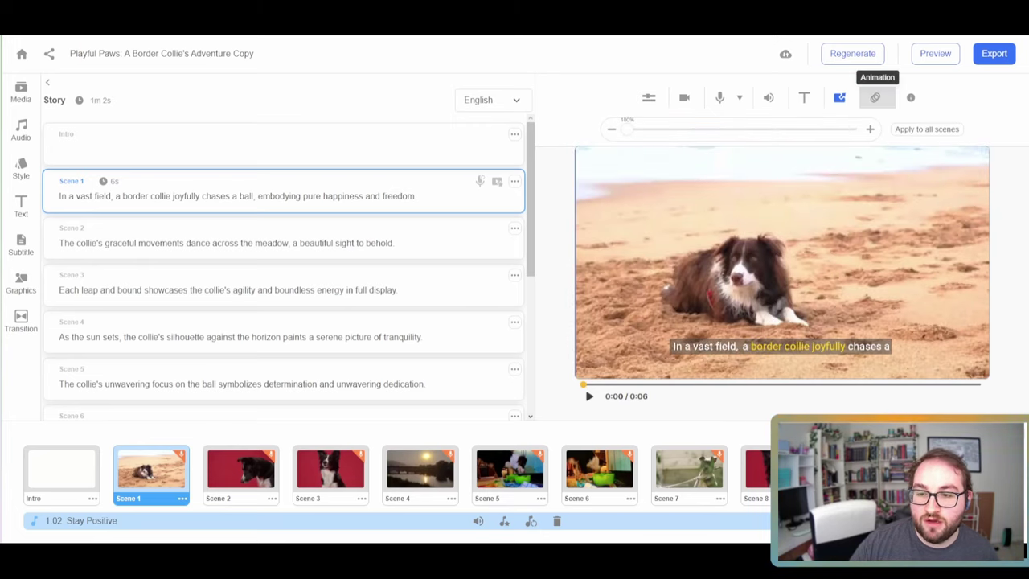
pyautogui.click(875, 97)
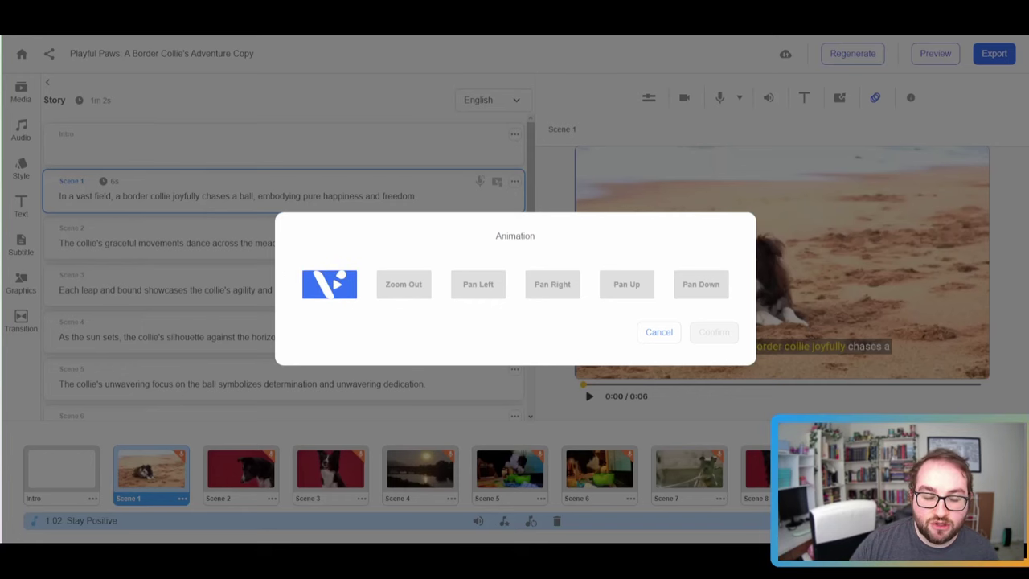
pyautogui.click(329, 284)
pyautogui.click(403, 284)
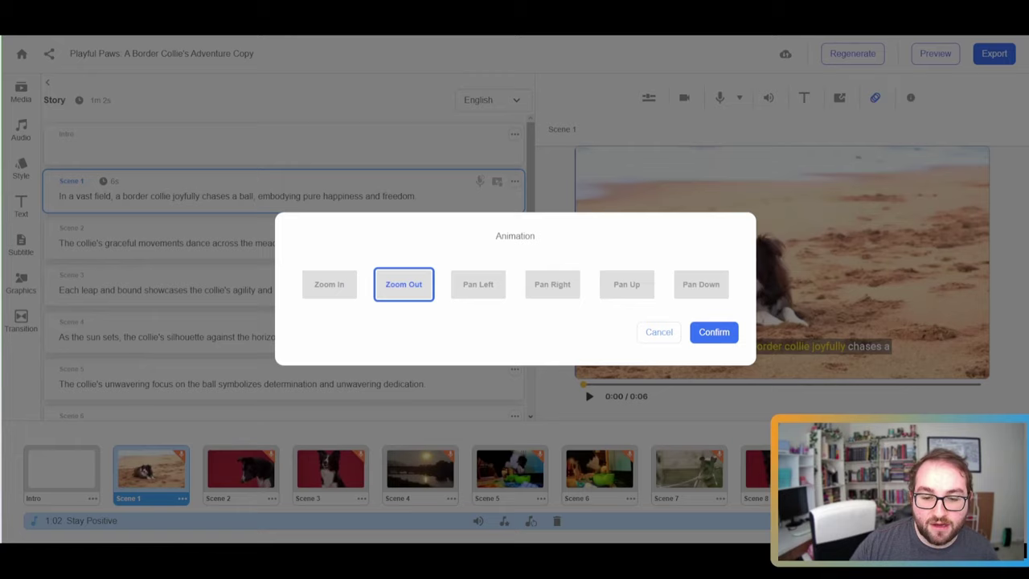
pyautogui.click(714, 332)
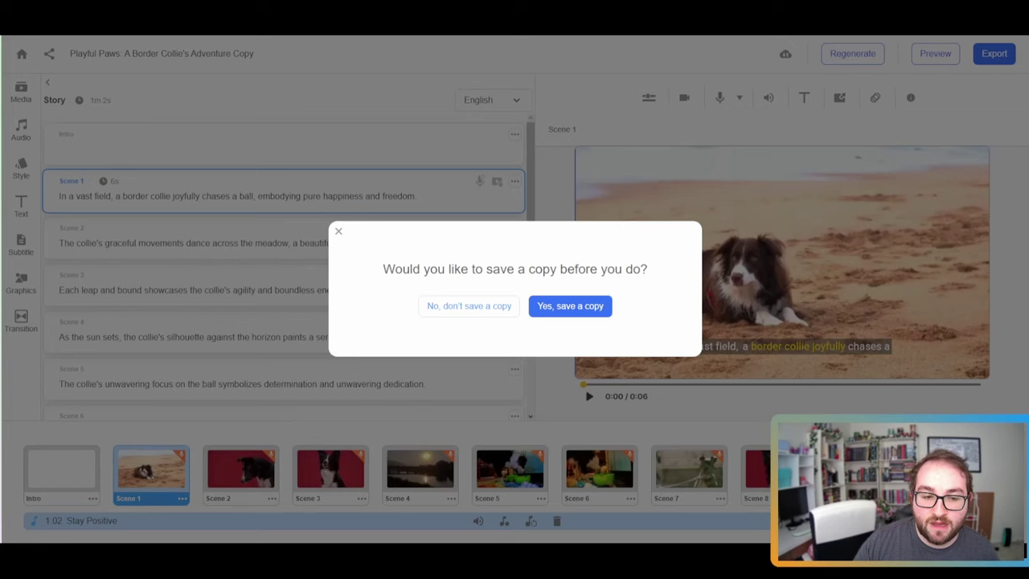
pyautogui.press('Escape')
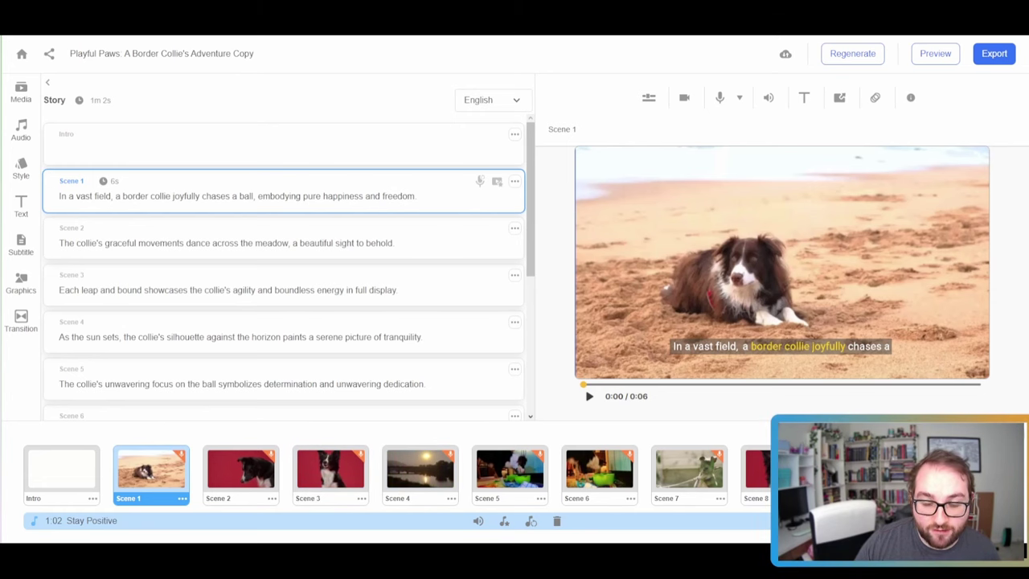
pyautogui.click(515, 181)
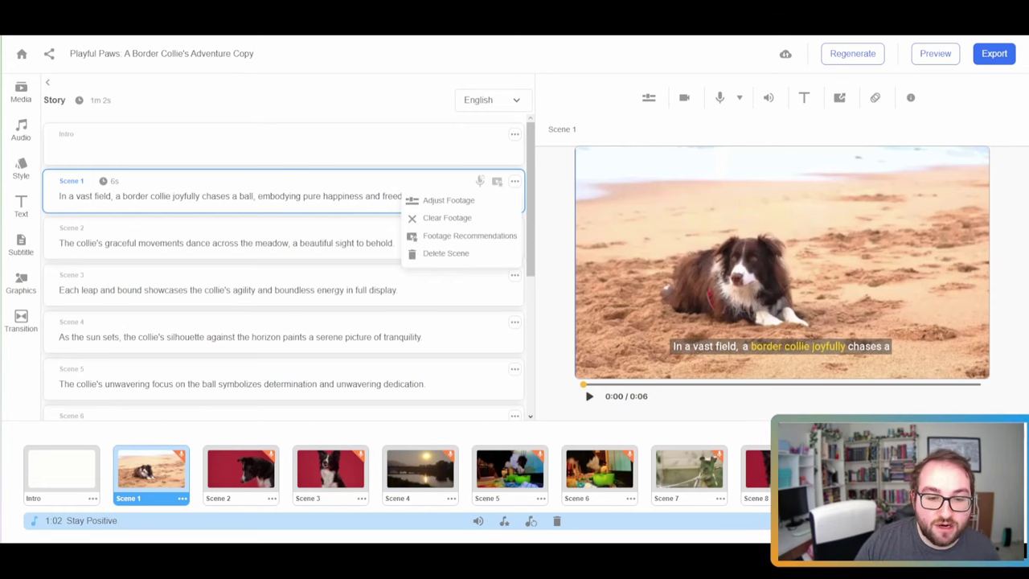
pyautogui.click(450, 234)
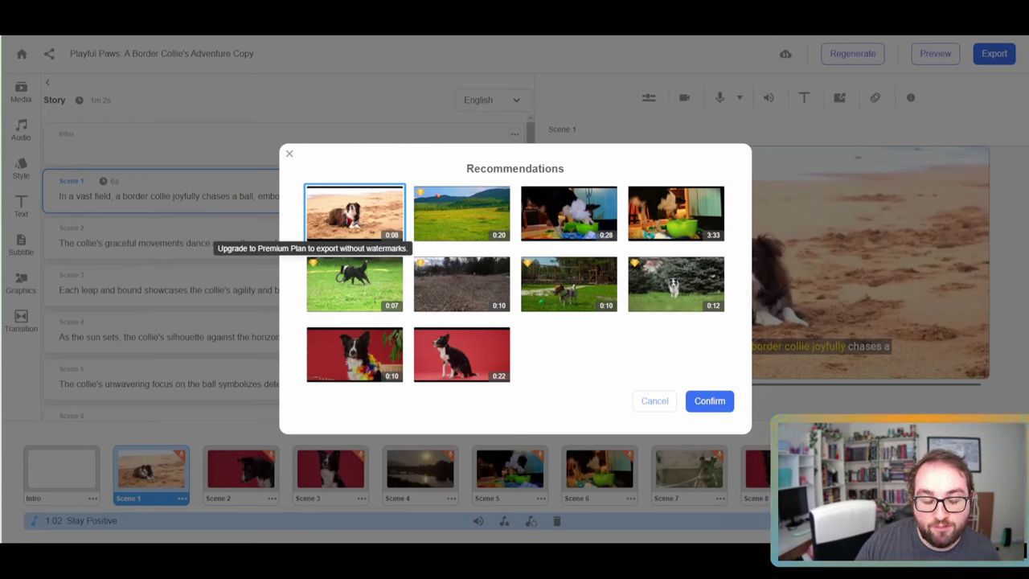
pyautogui.click(569, 213)
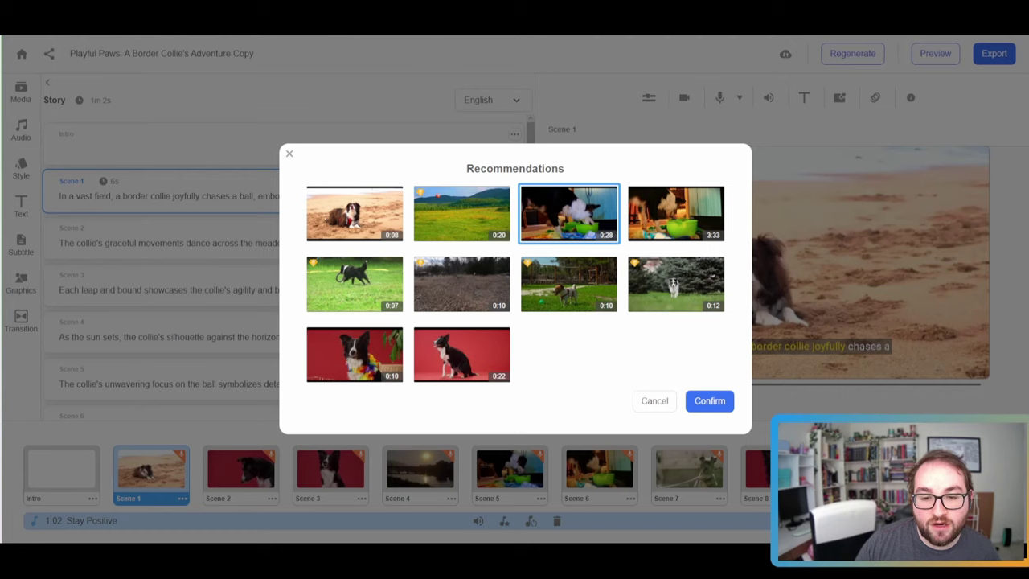
pyautogui.click(675, 213)
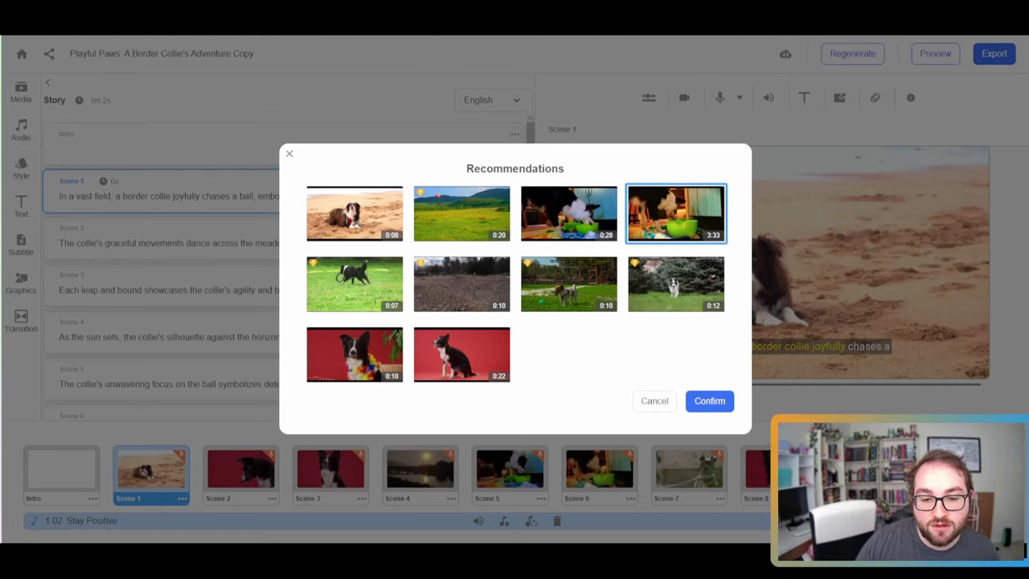
pyautogui.press('Escape')
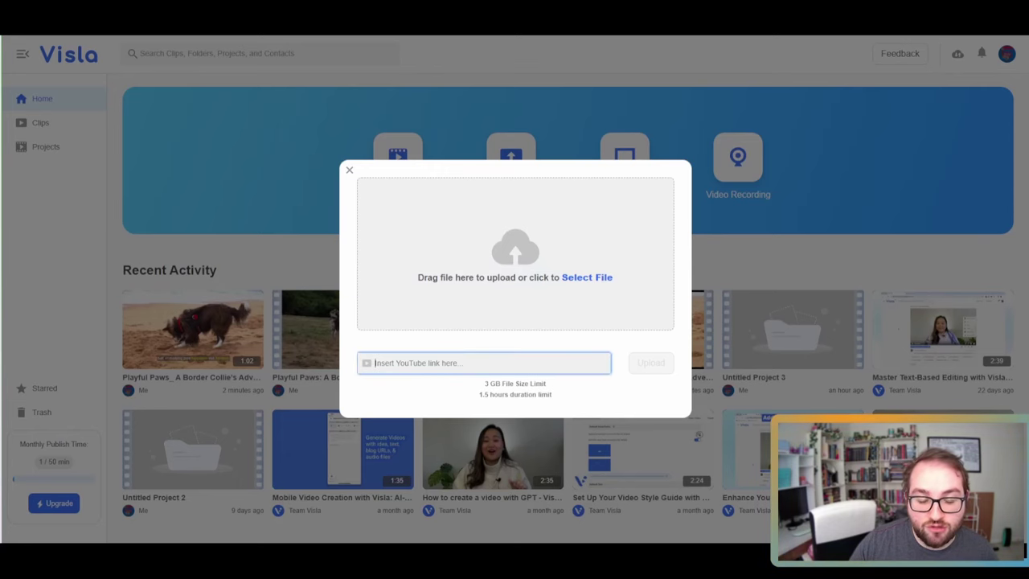
# Close the upload window to return to the Visla home page.
pyautogui.press('Escape')
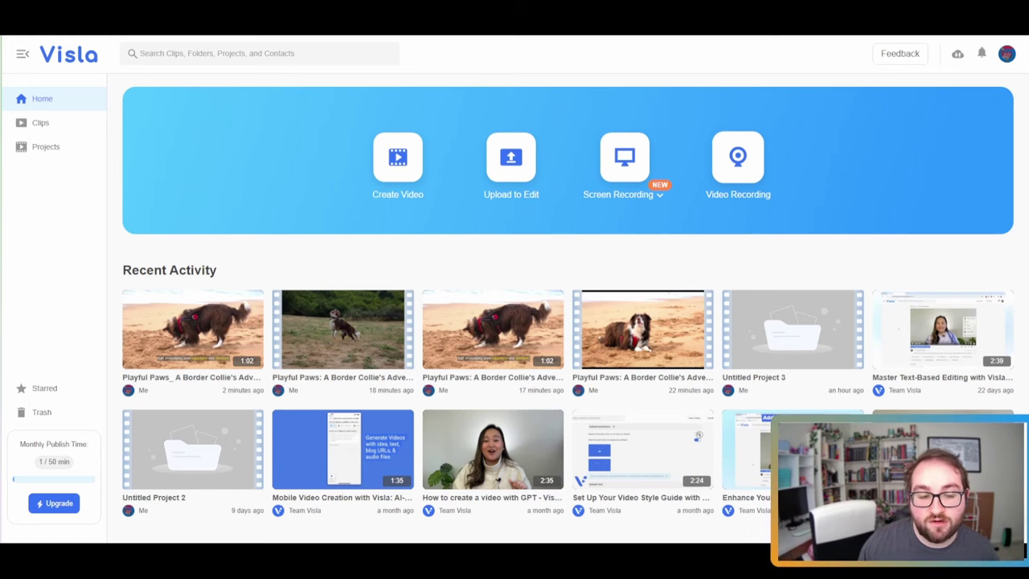
# Visit the Clips library, then go to the Projects list.
pyautogui.click(41, 122)
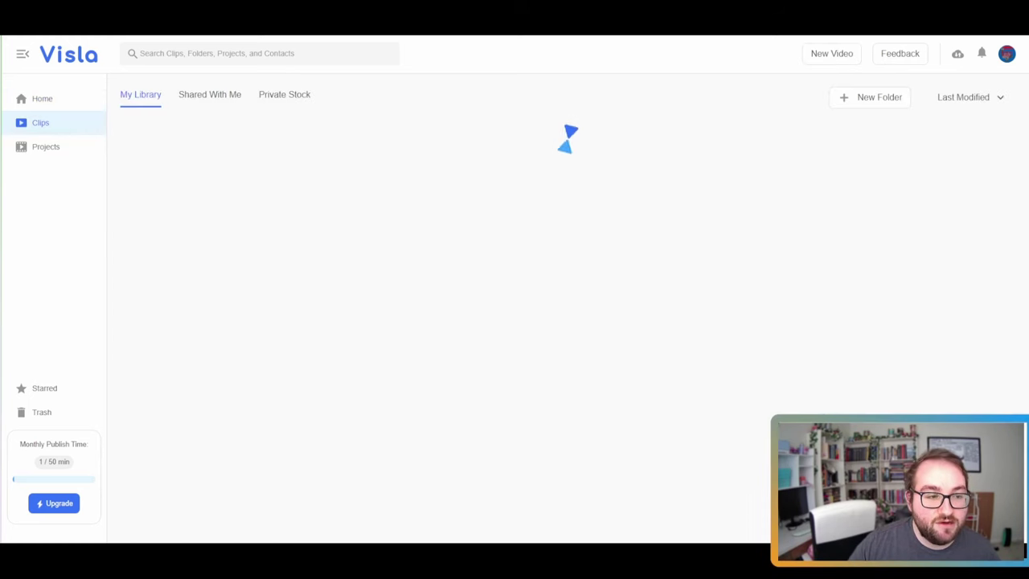
pyautogui.click(46, 147)
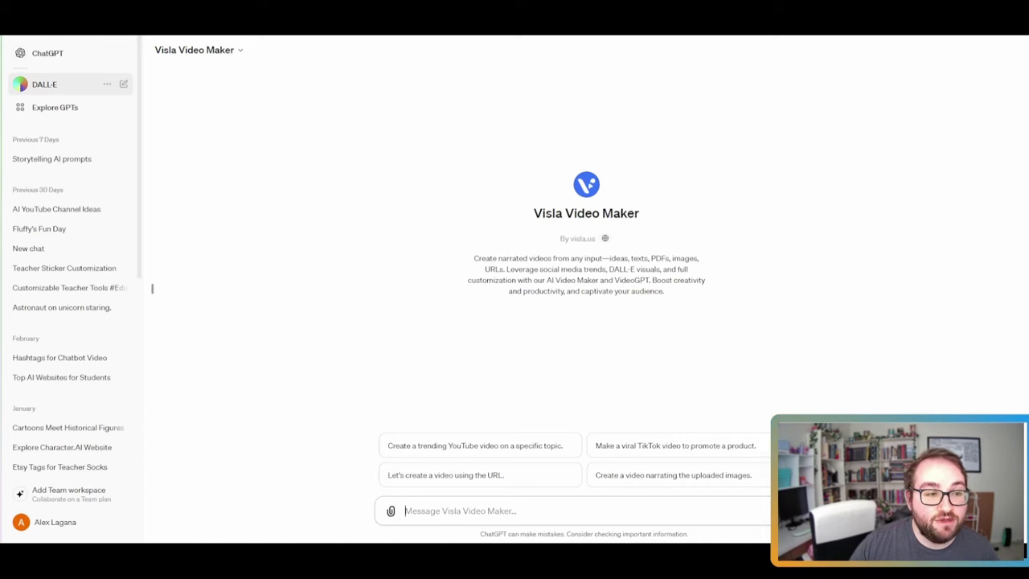
# Open the Visla Video Maker GPT and highlight its description paragraph.
pyautogui.click(45, 84)
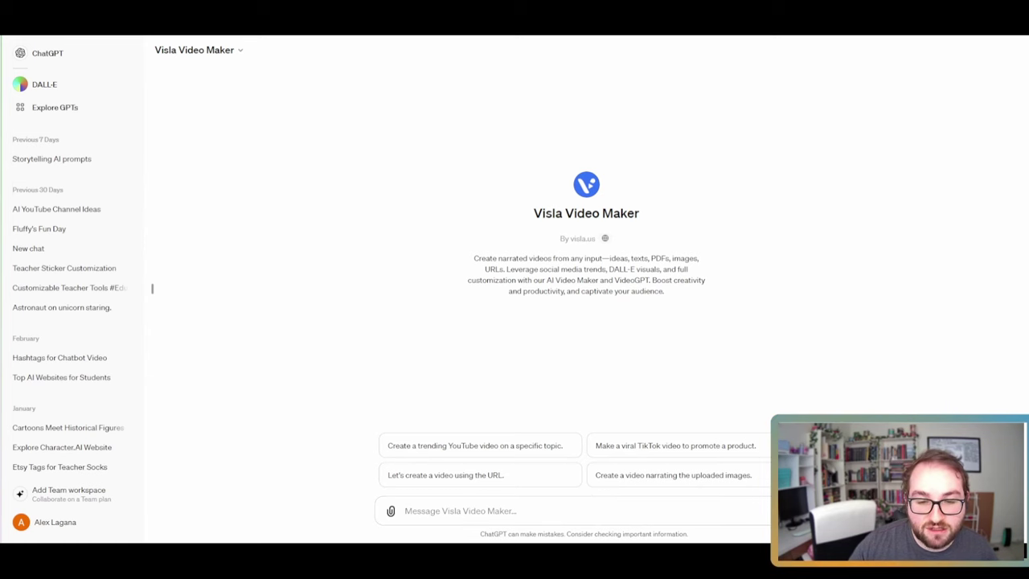
pyautogui.moveTo(595, 258); pyautogui.dragTo(664, 291)
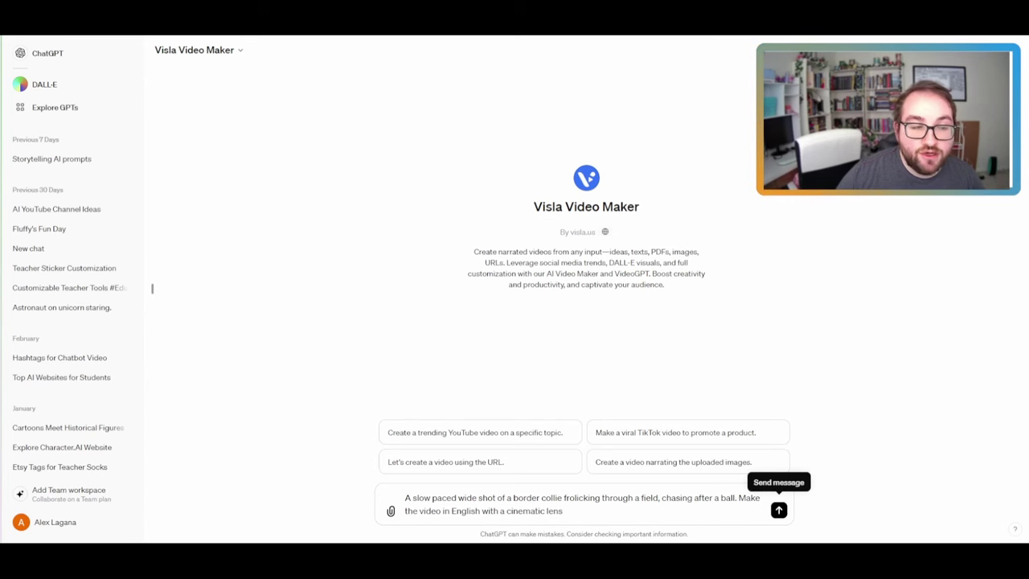
# Send the border collie video request and select the returned six-scene script through its tags.
pyautogui.click(779, 510)
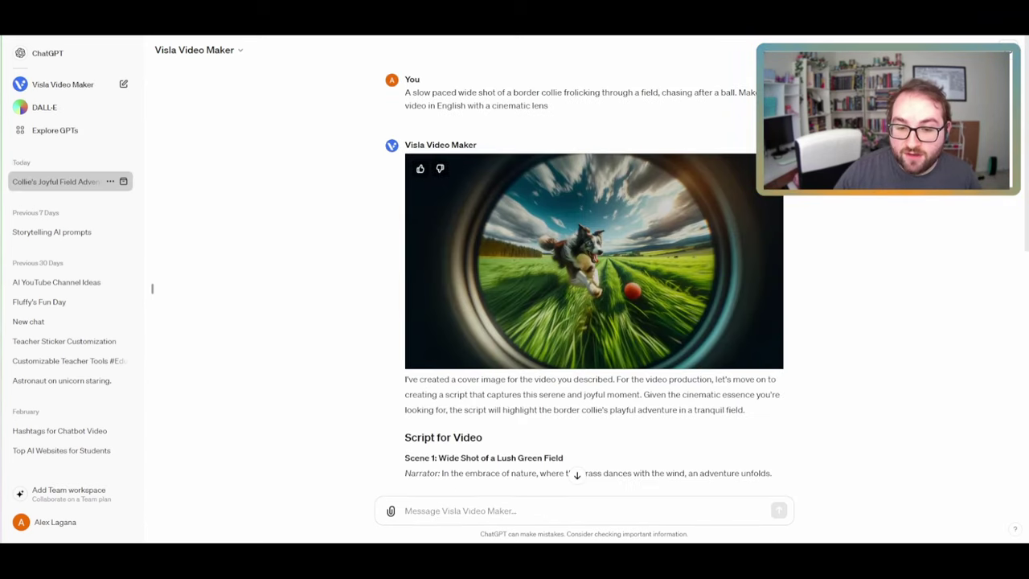
pyautogui.scroll(-2, 593, 265)
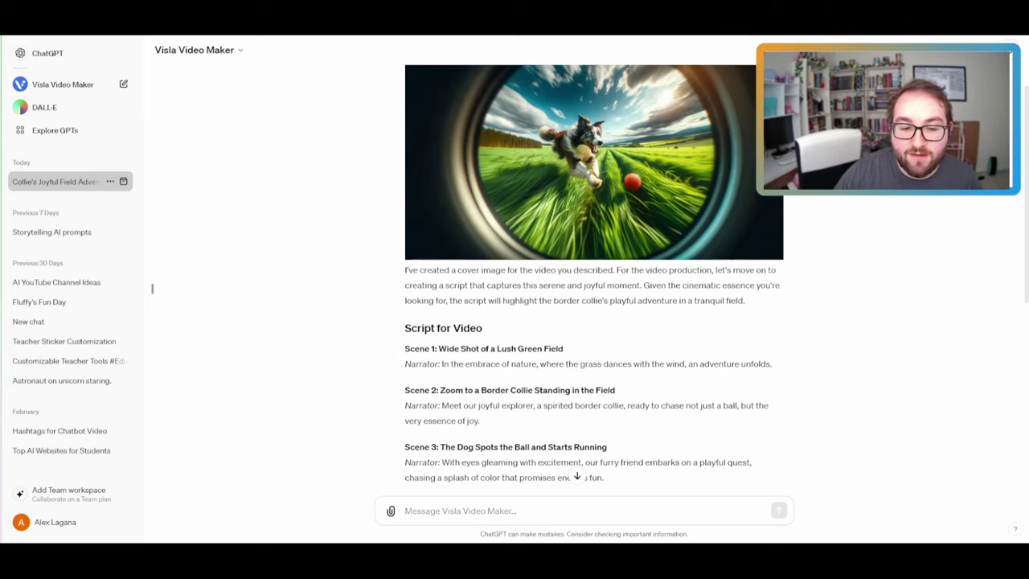
pyautogui.moveTo(406, 349); pyautogui.dragTo(520, 364)
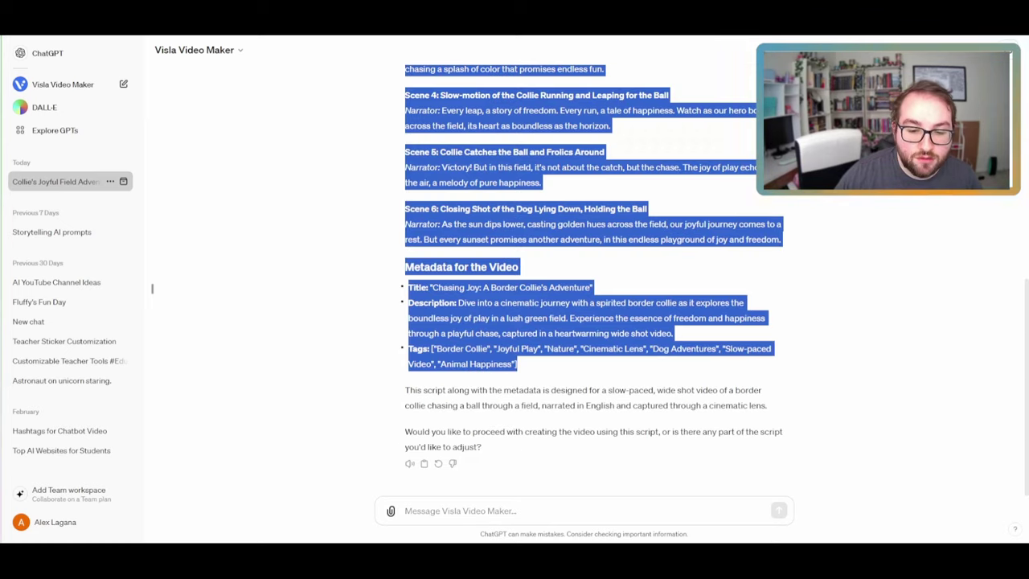
pyautogui.scroll(10, 594, 322)
pyautogui.scroll(-5, 594, 321)
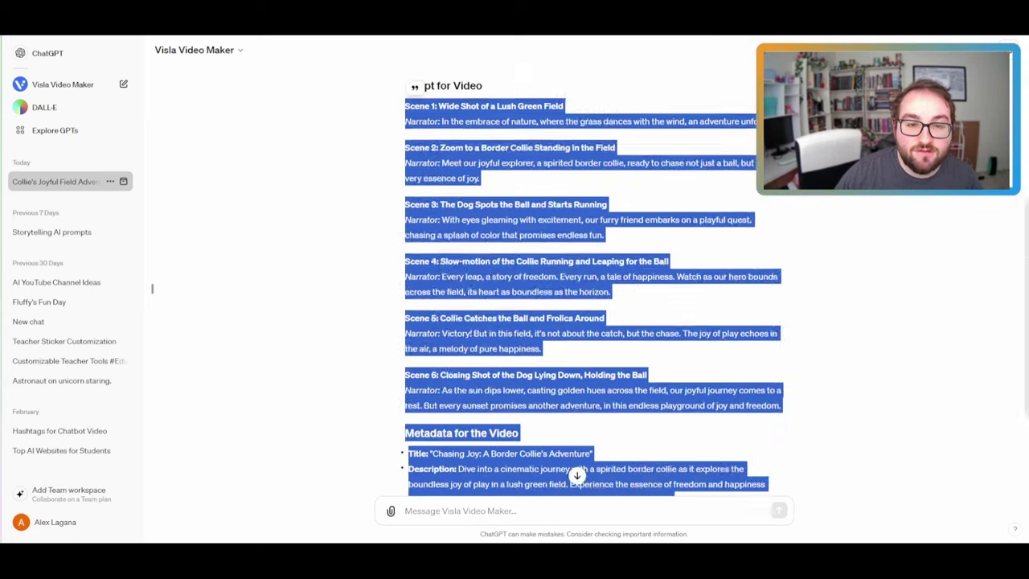
pyautogui.scroll(-1, 594, 322)
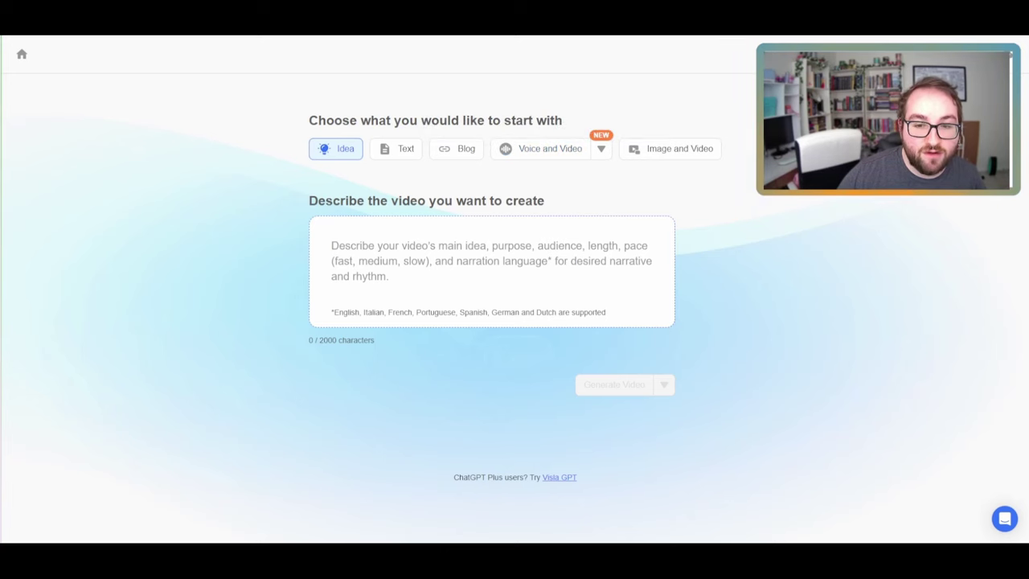
# Paste the collie script as Text and copy its Description and Tags into the video brief.
pyautogui.click(396, 148)
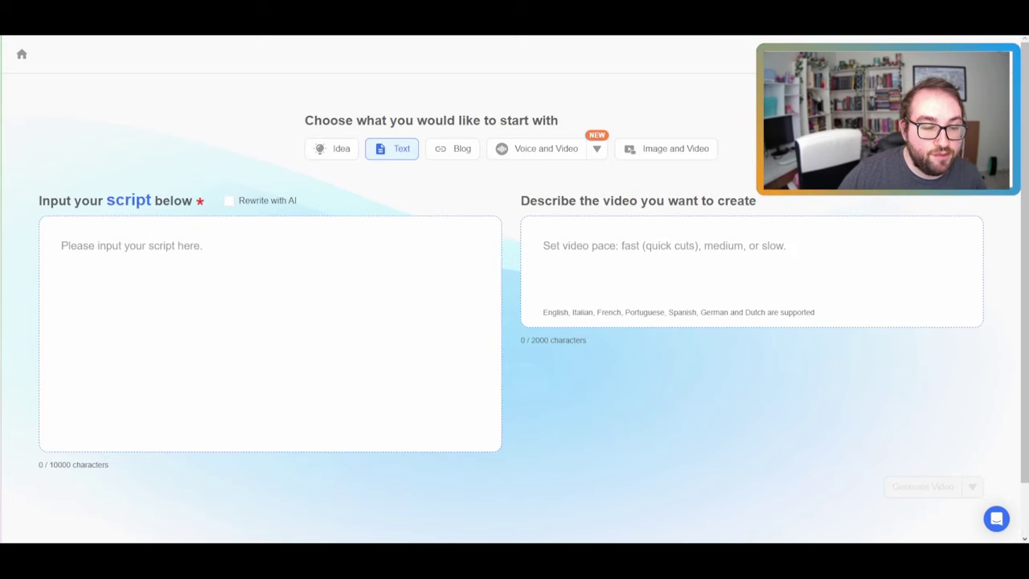
pyautogui.hotkey('ctrl', 'v')
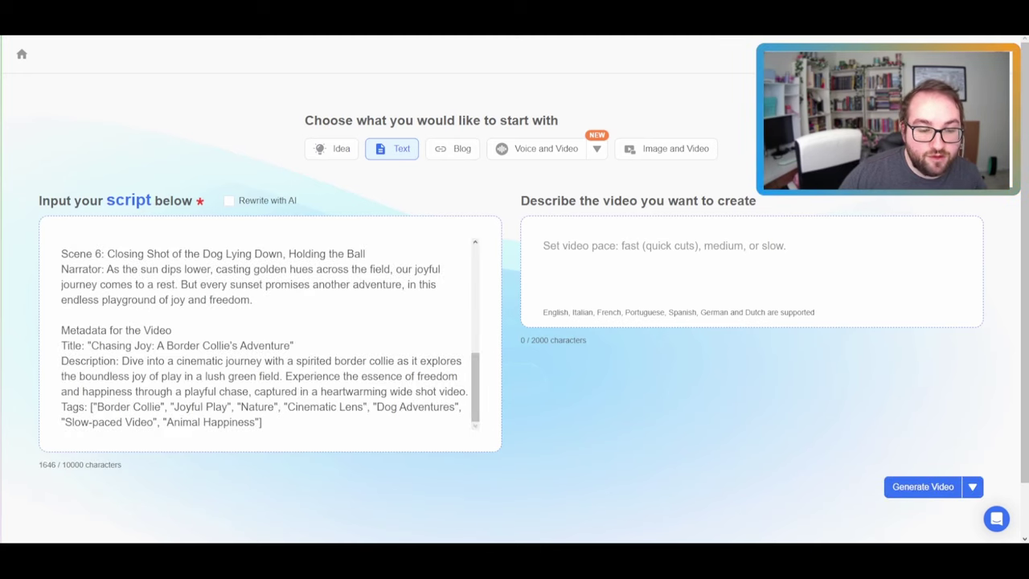
pyautogui.moveTo(122, 361); pyautogui.dragTo(262, 422)
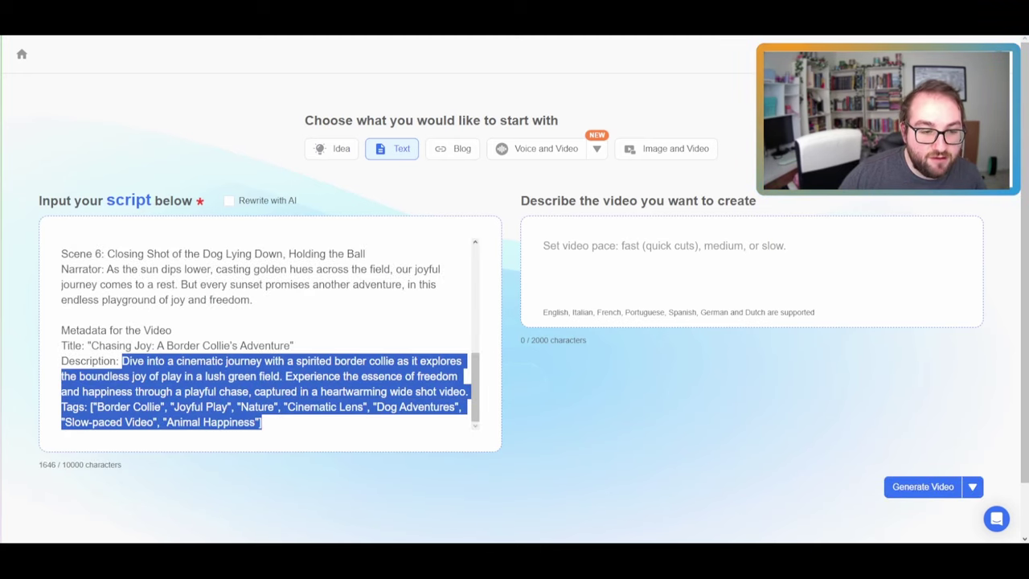
pyautogui.press('Tab')
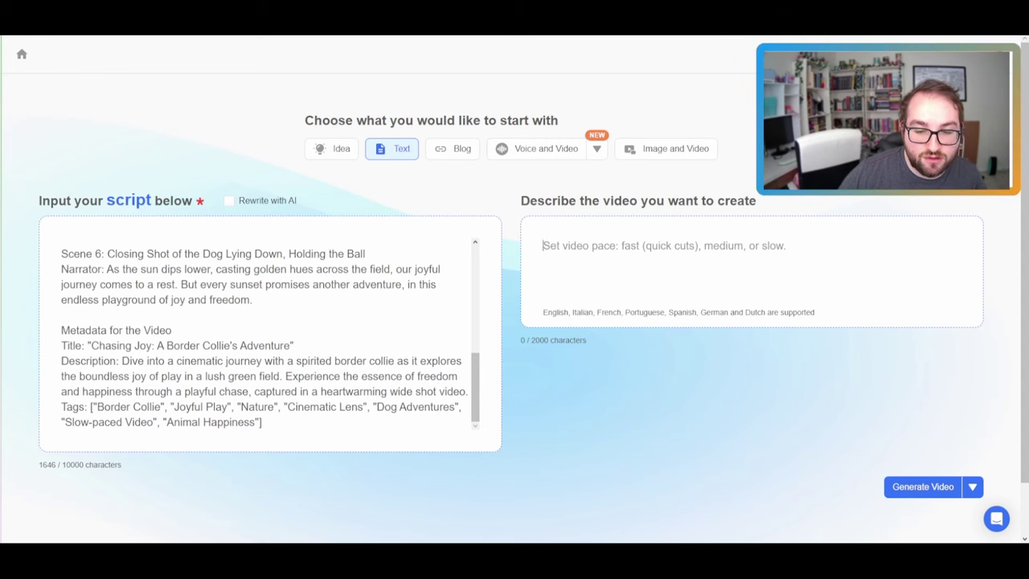
pyautogui.write('Dive into a cinematic journey with a spirited border collie as it explores the boundless joy of play in a lush green field. Experience the essence of freedom and happiness through a playful chase, captured in a heartwarming wide shot video. Tags: ["Border Collie", "Joyful Play", "Nature", "Cinematic Lens", "Dog Adventures", "Slow-paced Video", "Animal Happiness"]')
# Delete the metadata lines from the script and generate the video.
pyautogui.moveTo(263, 423)
pyautogui.mouseDown()
pyautogui.moveTo(61, 346)
pyautogui.moveTo(61, 329)
pyautogui.mouseUp()
pyautogui.press('BackSpace')
pyautogui.click(923, 487)
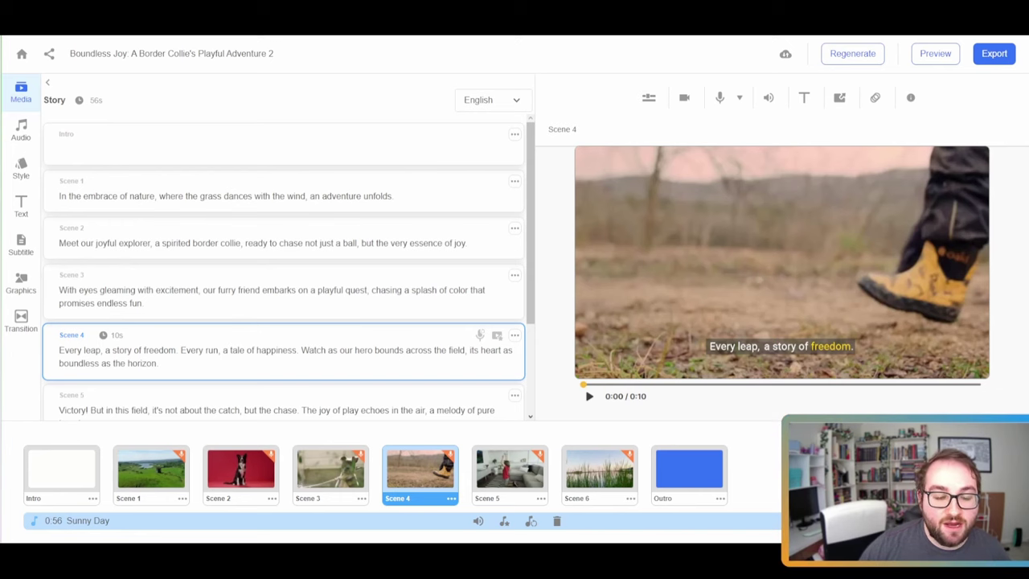
# Preview Scenes 5 and 6 of the collie story, stepping back and forth between them.
pyautogui.scroll(-3, 281, 265)
pyautogui.click(281, 277)
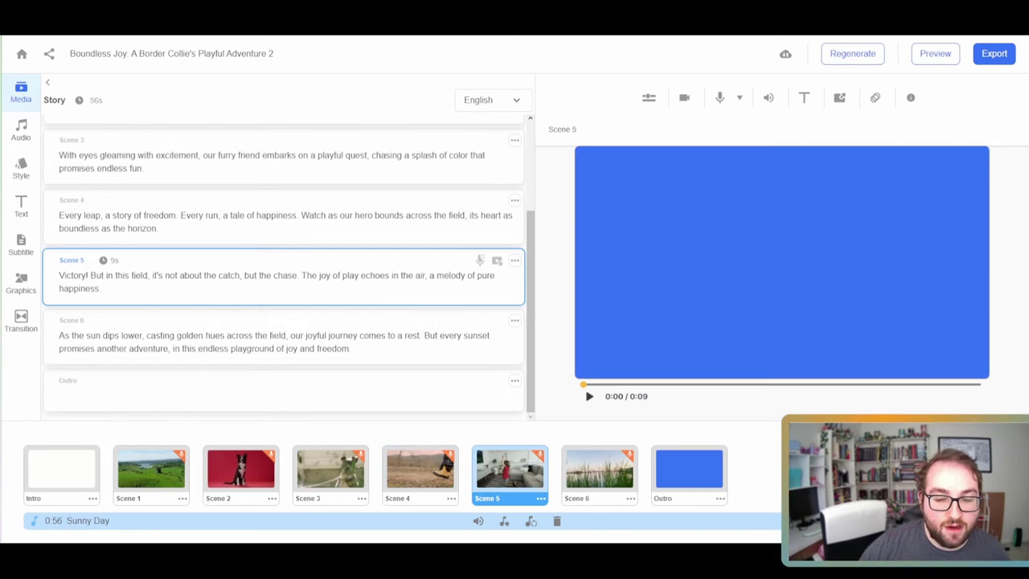
pyautogui.click(281, 342)
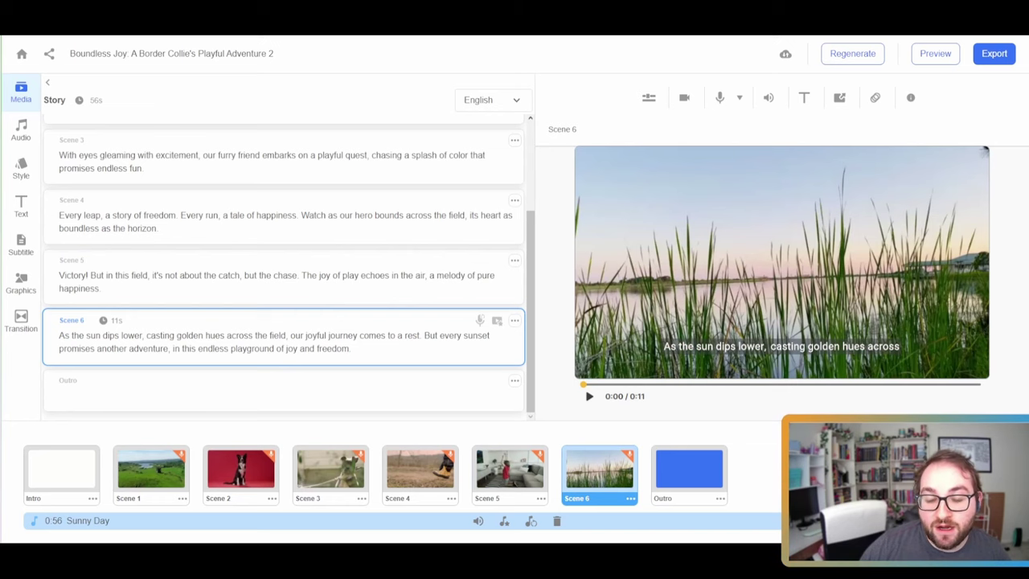
pyautogui.press('Up')
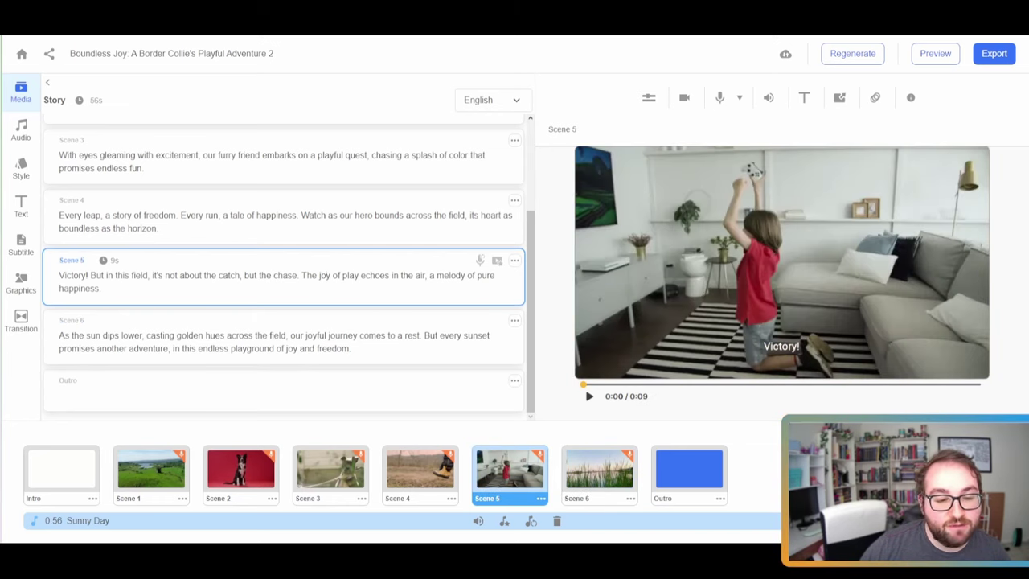
pyautogui.press('Down')
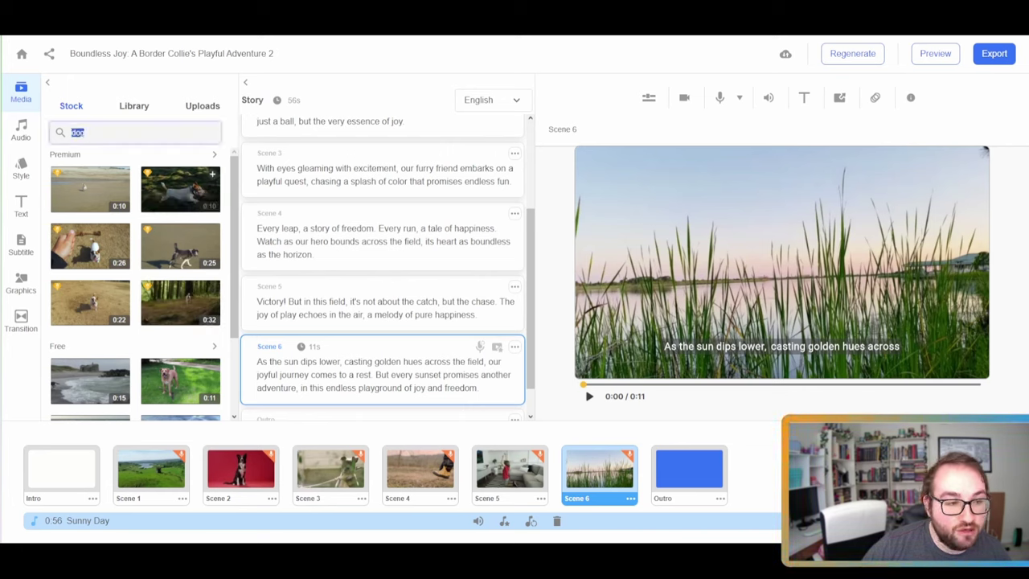
# Search stock footage for 'dog' and cancel a clip's trim, leaving Scene 6 unchanged.
pyautogui.scroll(-3, 180, 274)
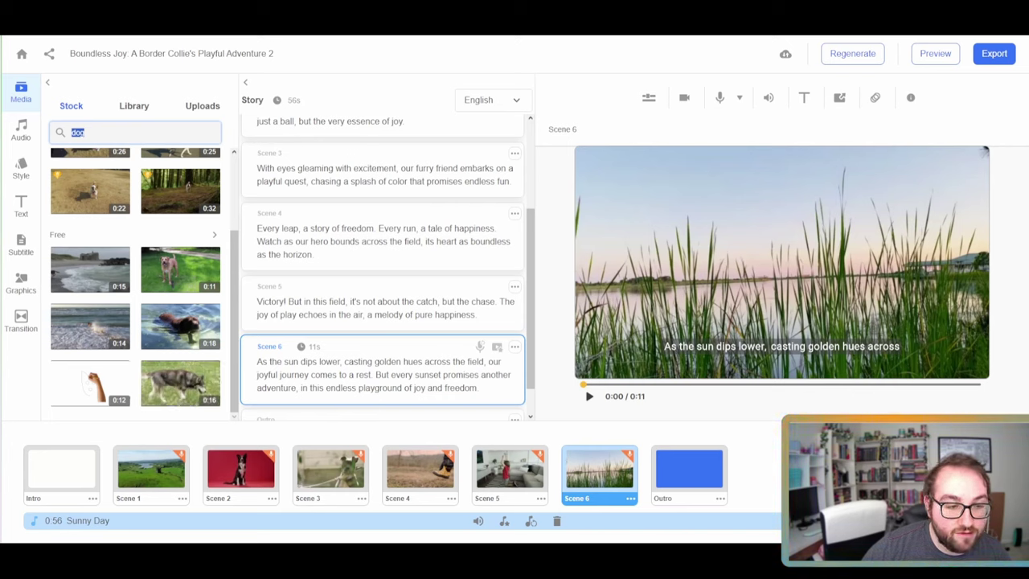
pyautogui.press('Return')
pyautogui.scroll(-1, 135, 290)
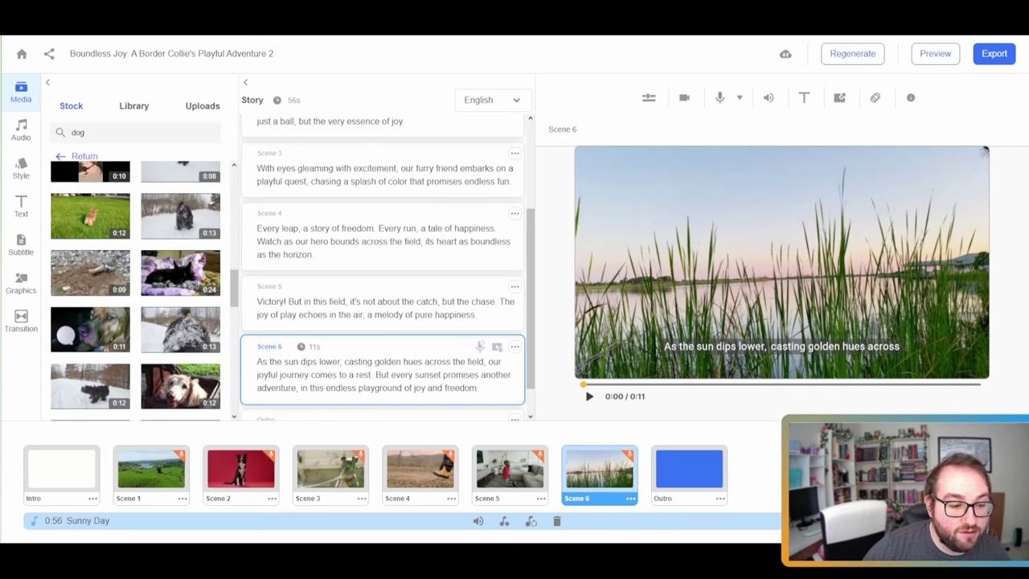
pyautogui.scroll(-3, 135, 289)
pyautogui.scroll(-2, 135, 289)
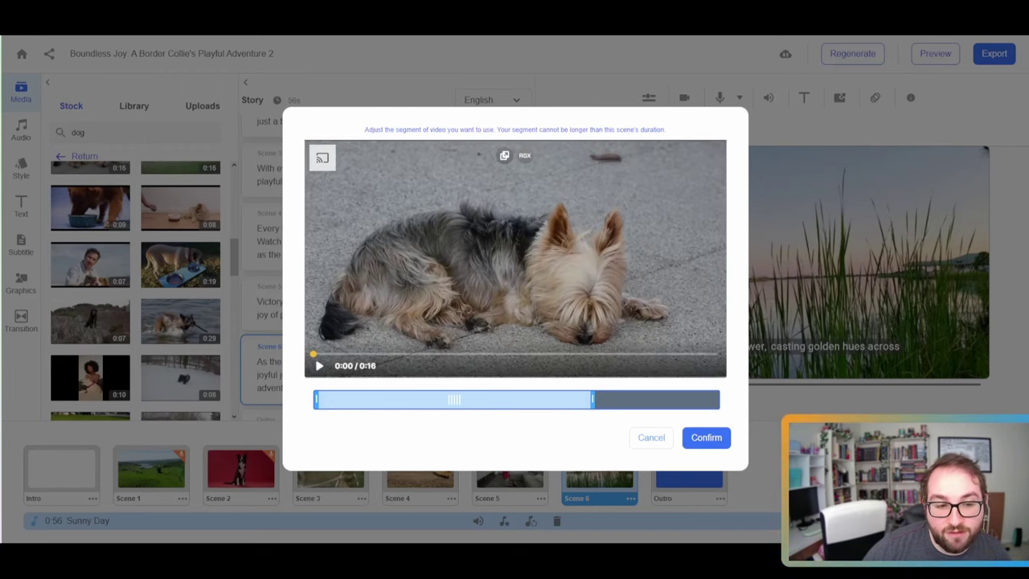
pyautogui.press('Escape')
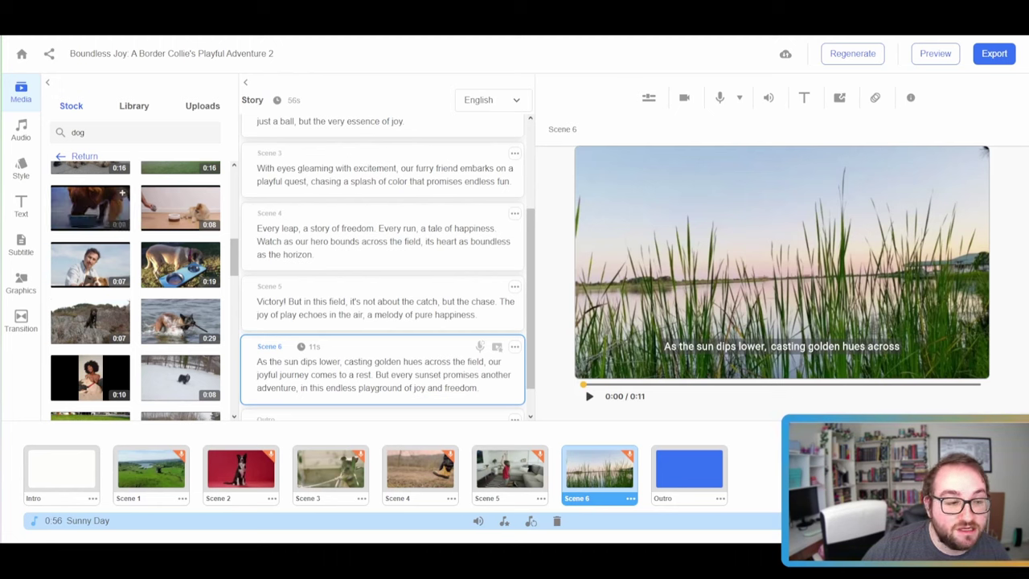
# Browse the full Premium dog clip list, then bring up the Audio music settings.
pyautogui.click(80, 156)
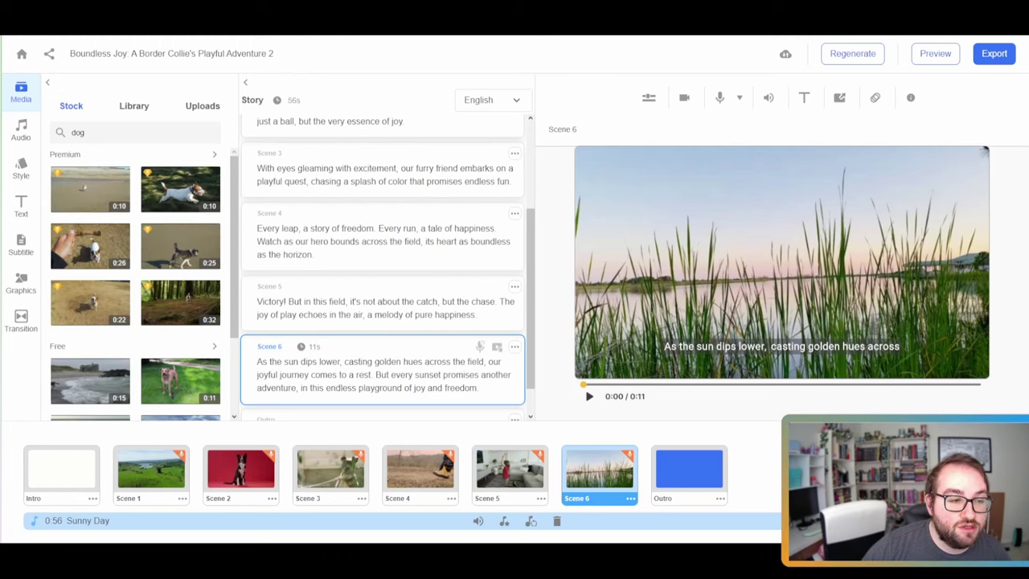
pyautogui.click(214, 154)
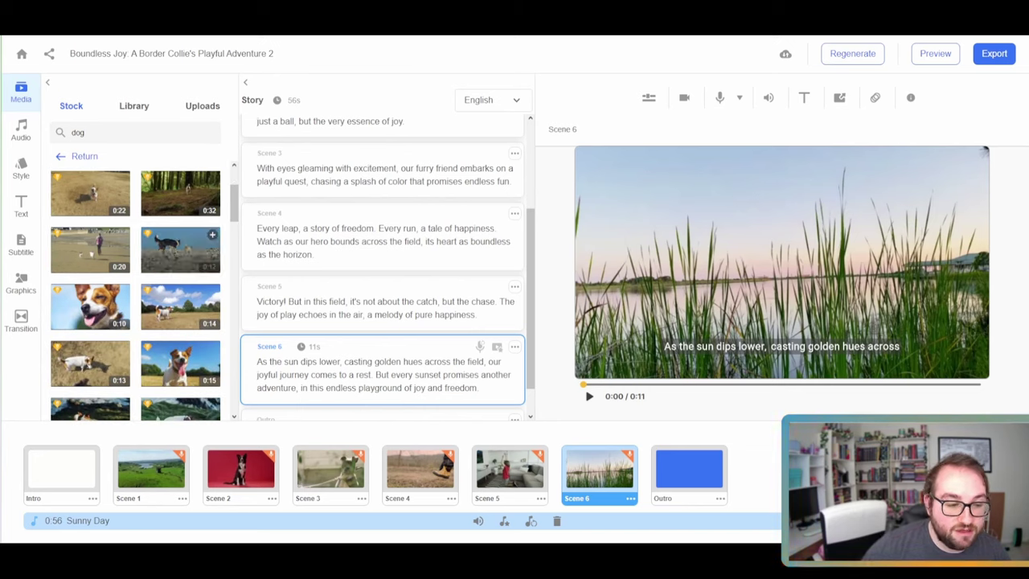
pyautogui.scroll(-2, 185, 256)
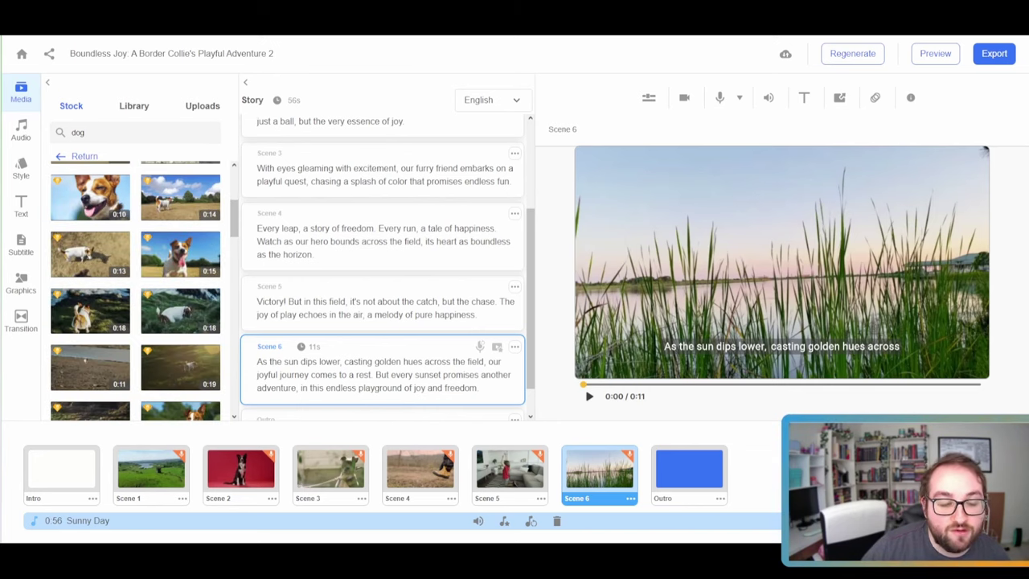
pyautogui.scroll(-1, 382, 306)
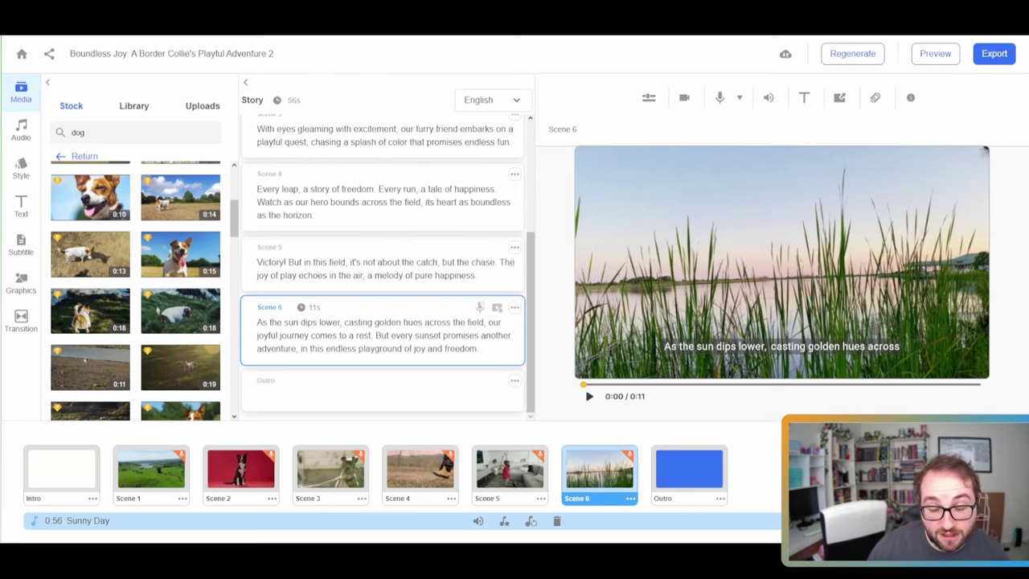
pyautogui.scroll(3, 382, 306)
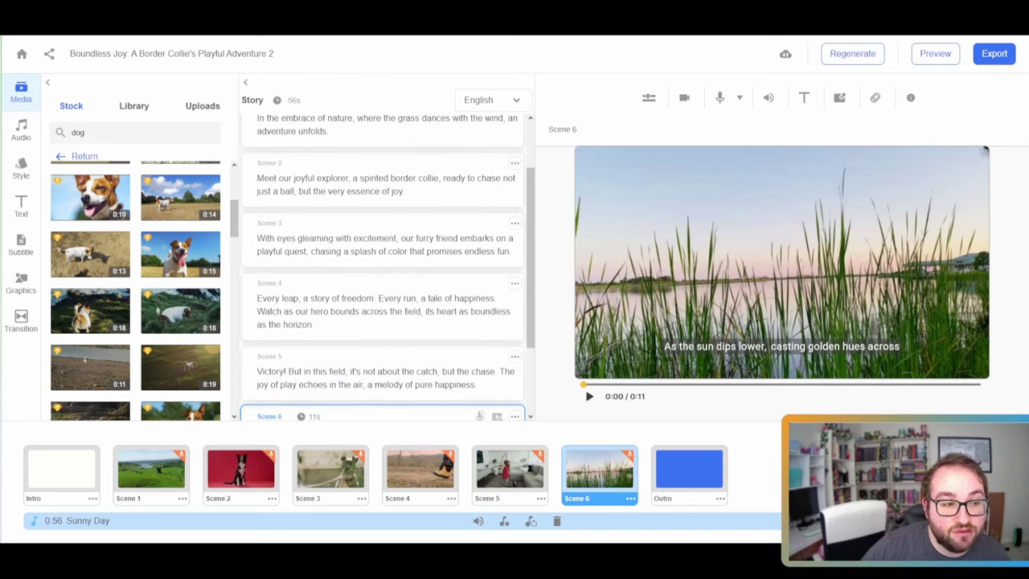
pyautogui.click(21, 129)
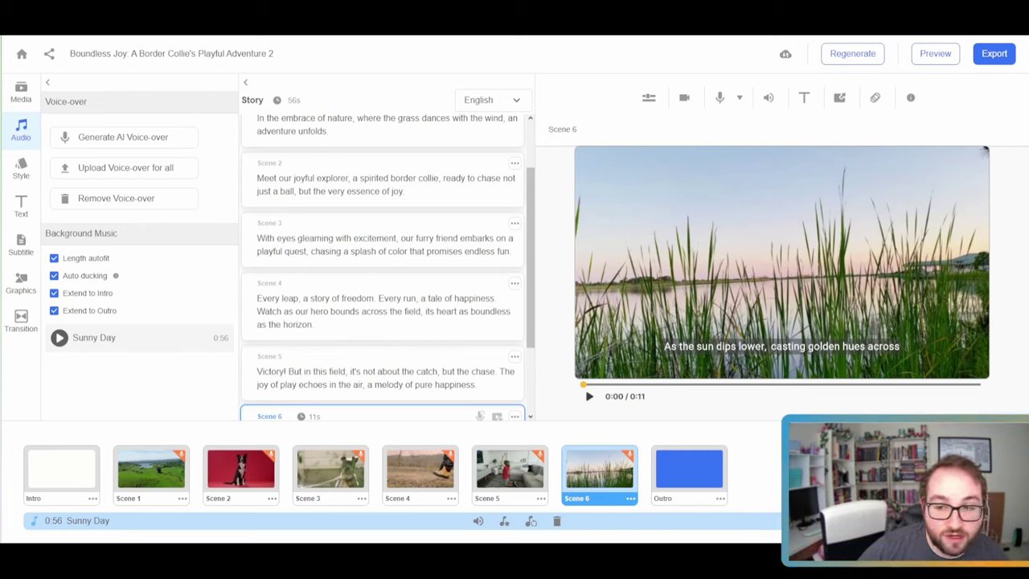
# Preview the Transition options and the shapes, arrows and emoji Graphics library.
pyautogui.click(21, 320)
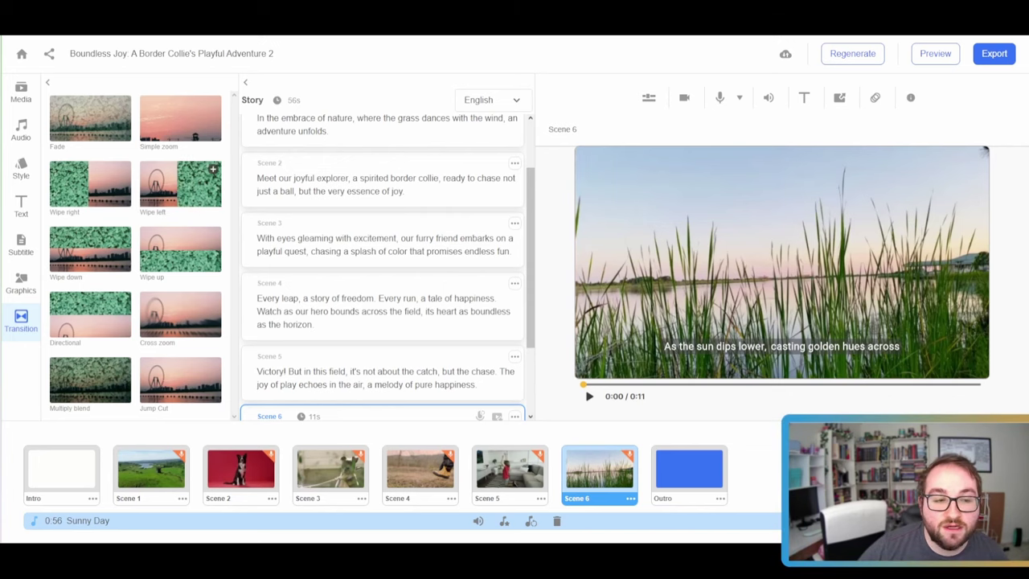
pyautogui.click(21, 283)
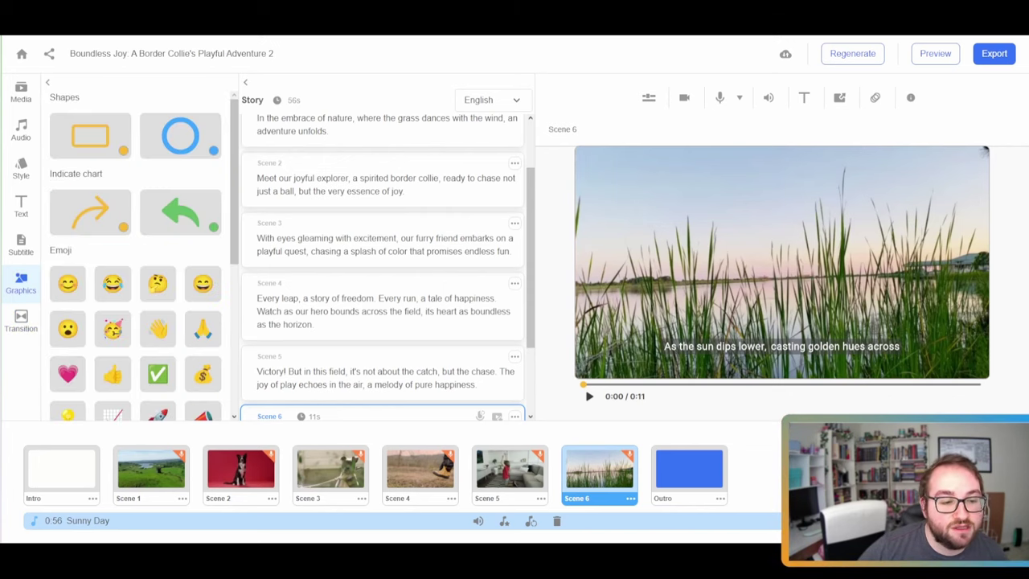